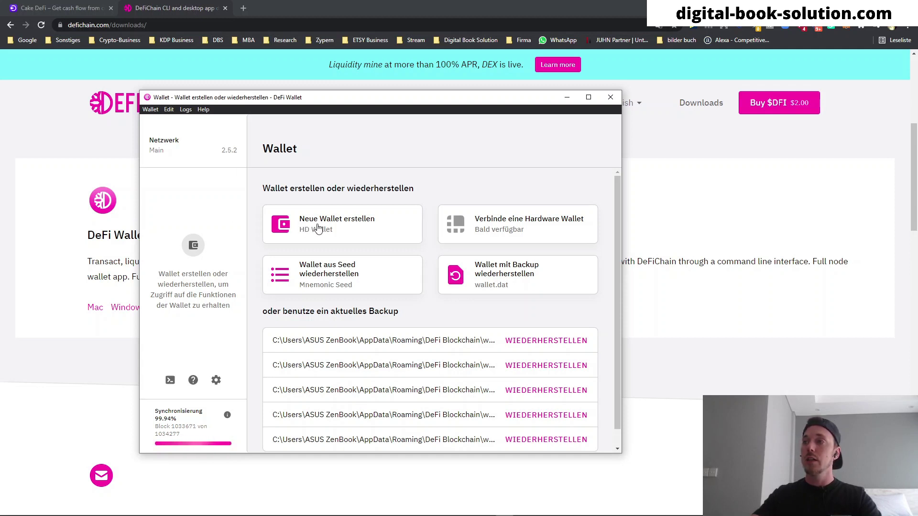
- Start a new HD wallet, let the blockchain finish syncing, then reopen the 'Neue Wallet erstellen' password form
left_click(318, 229)
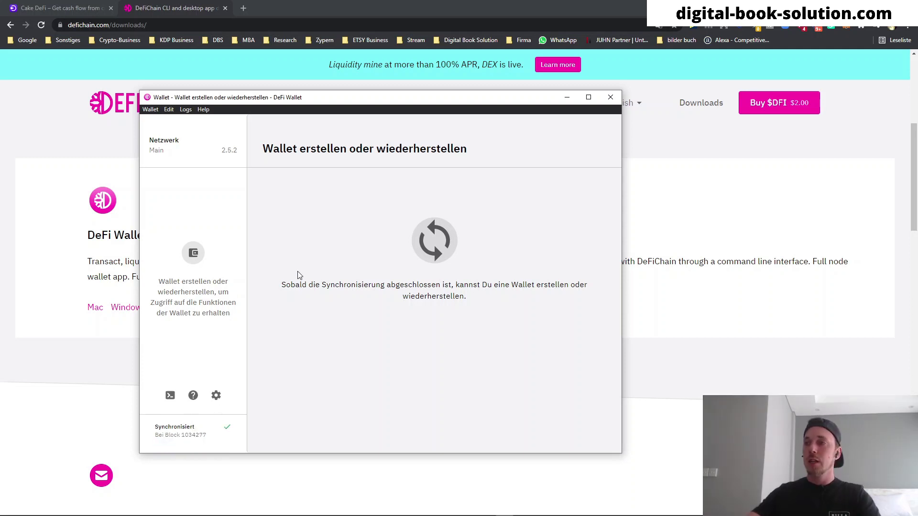
left_click(194, 255)
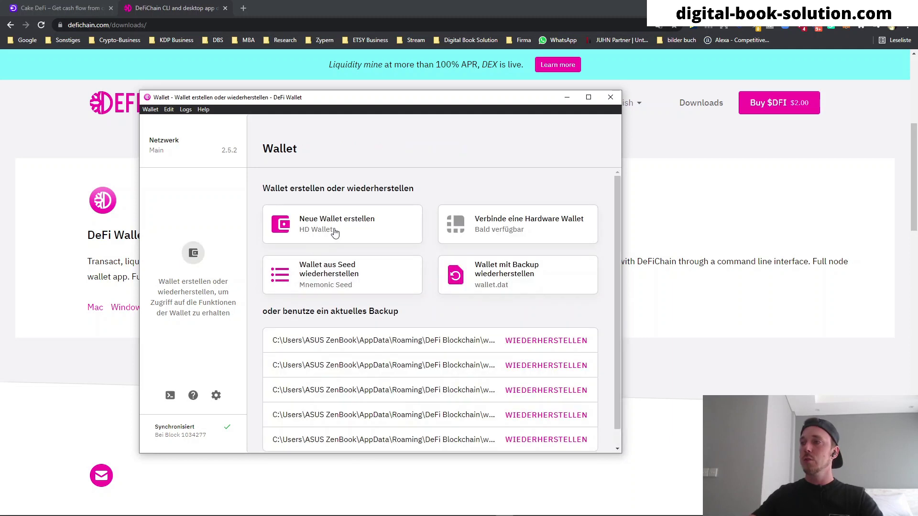
left_click(334, 232)
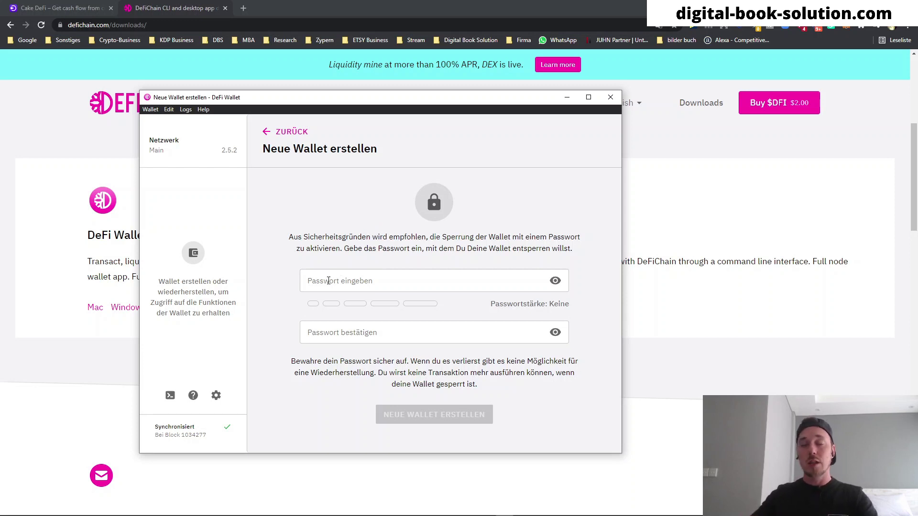
- Enter and confirm a strong wallet password, then create the wallet to bring up the backup save dialog
left_click(369, 281)
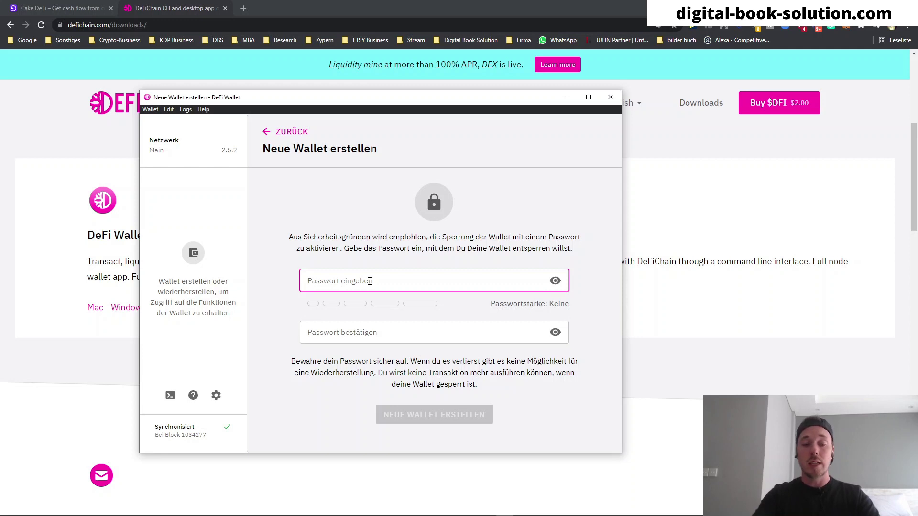
type("••")
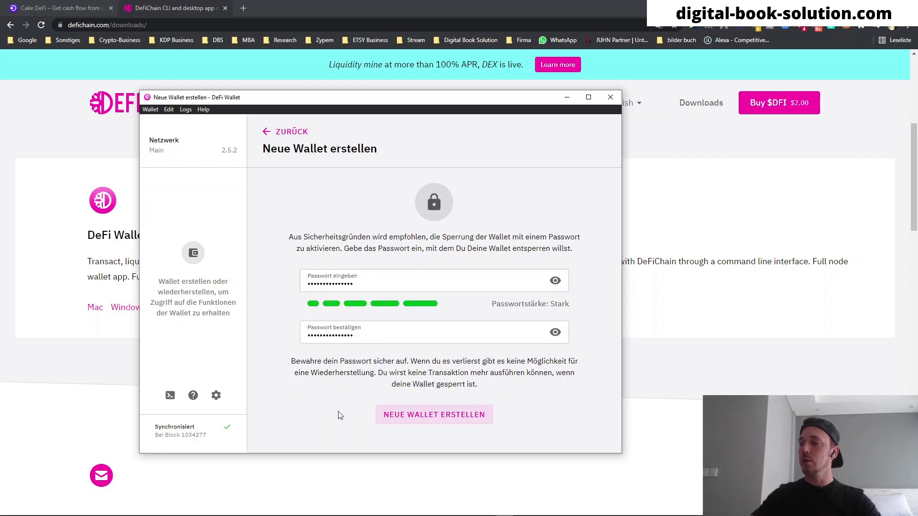
left_click(421, 419)
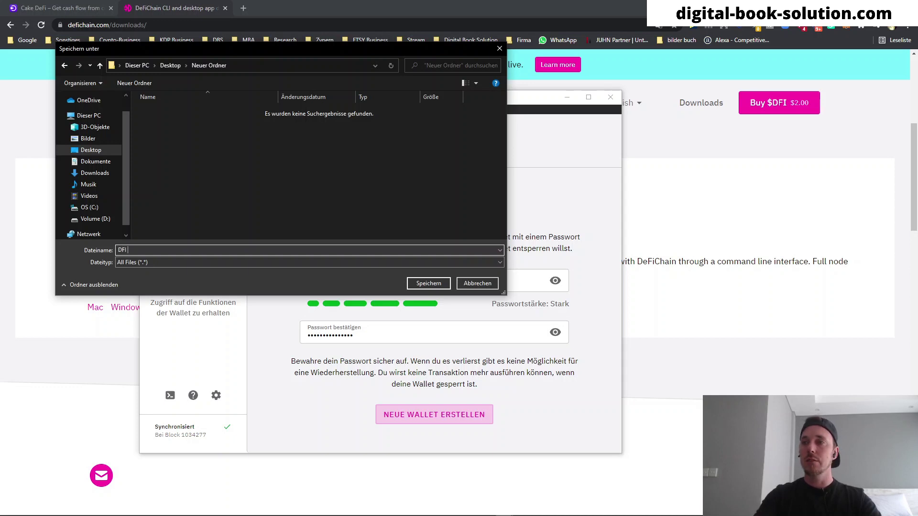
- Extend the backup file name with 'Test' and save it in Neuer Ordner on the Desktop
type("Test Wallet")
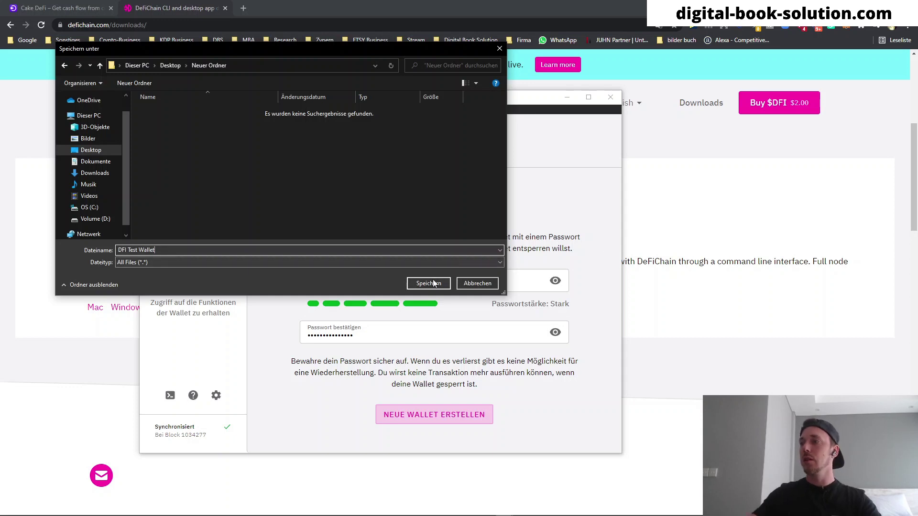
left_click(432, 280)
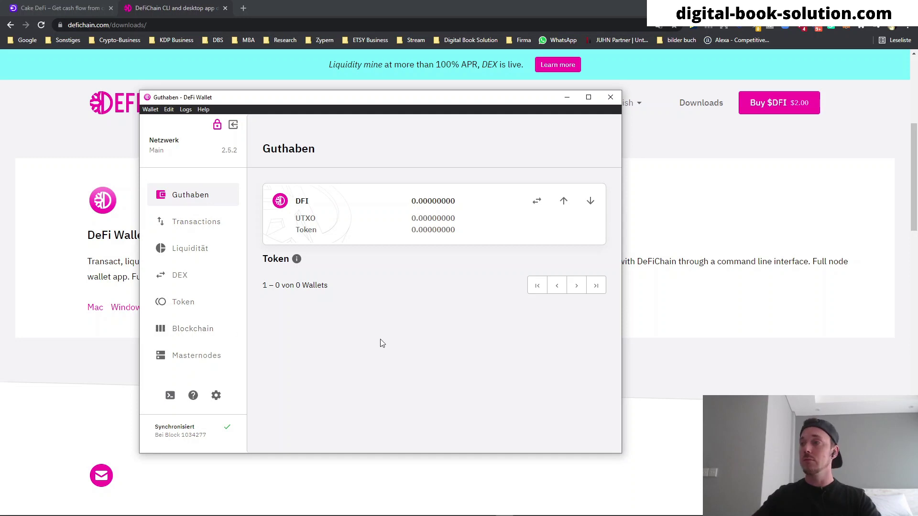
- Shift the window right, visit DEX, then review the Guthaben token list with dETH, dBTC, dUSDT, dDOGE, dLTC at 0.00000000
left_click_drag(320, 101, 364, 106)
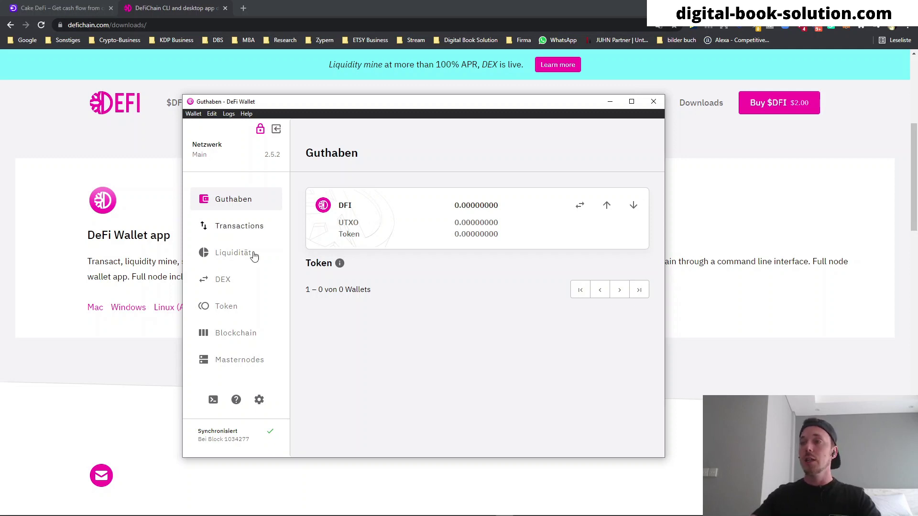
left_click(222, 281)
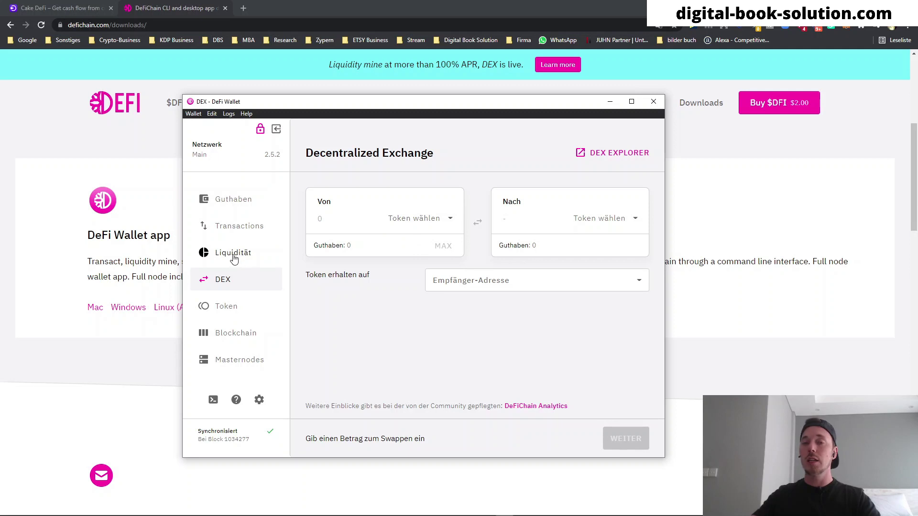
left_click(244, 200)
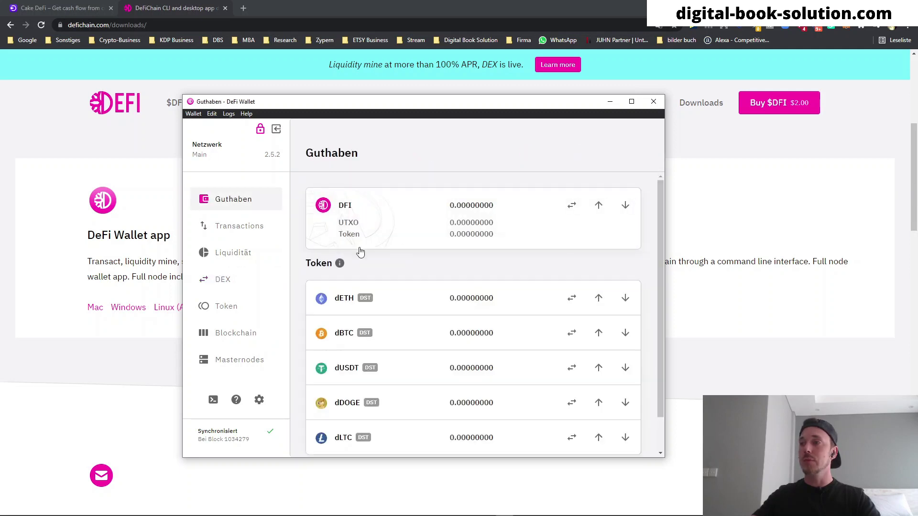
scroll(344, 343, "down", 1)
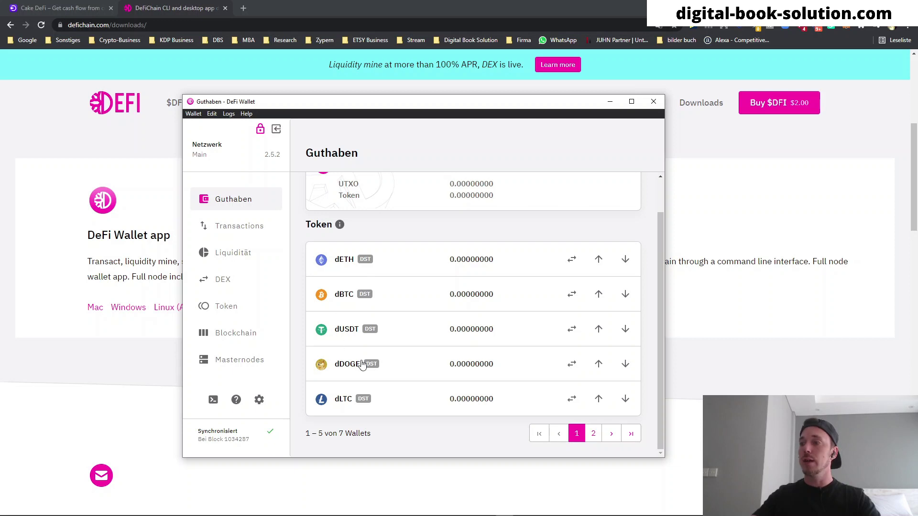
scroll(358, 348, "up", 1)
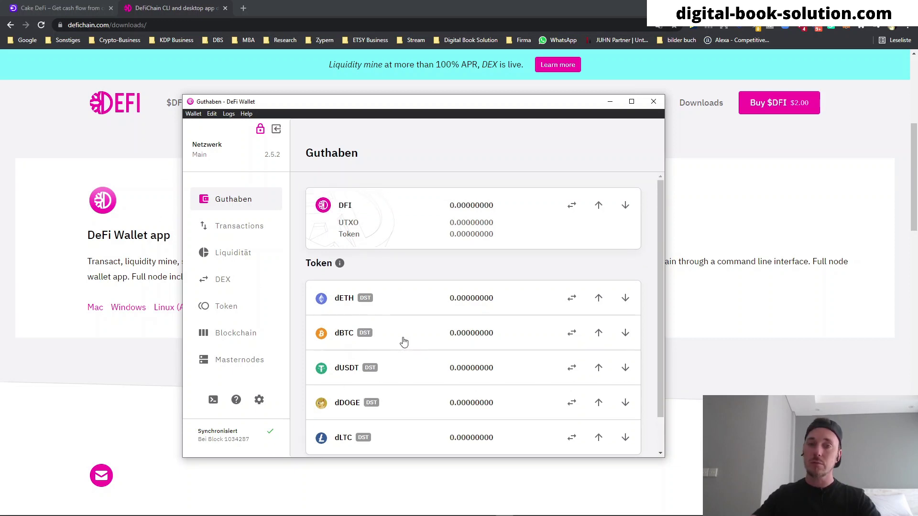
- Browse the Liquidität pool-pair table with total liquidity and APR, then move the window further right
left_click(234, 254)
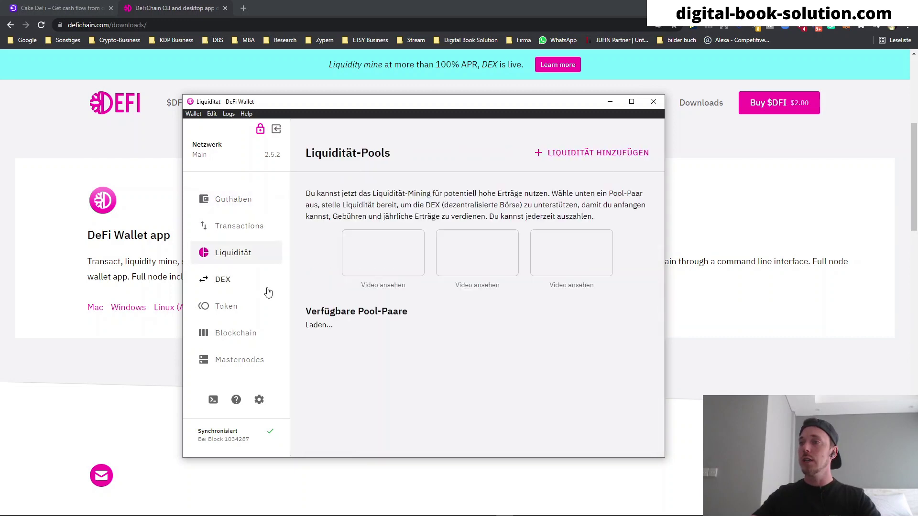
scroll(471, 326, "down", 5)
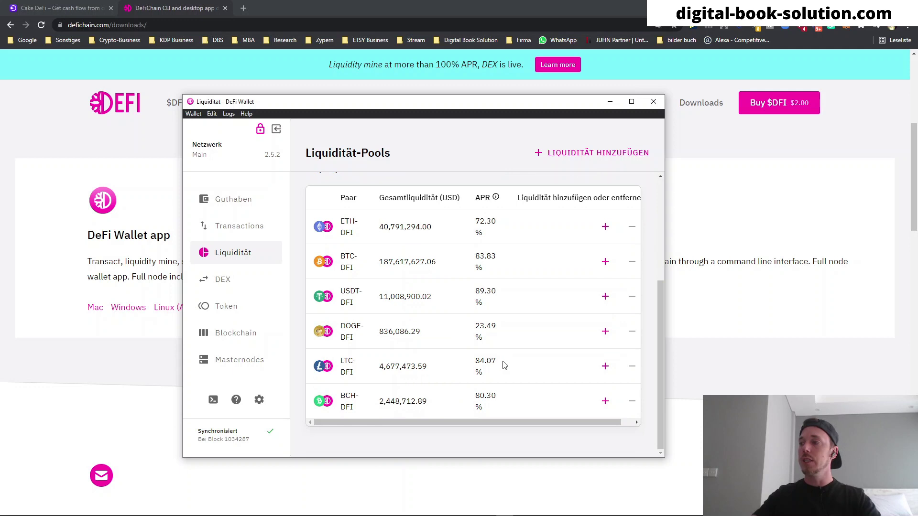
scroll(500, 365, "up", 1)
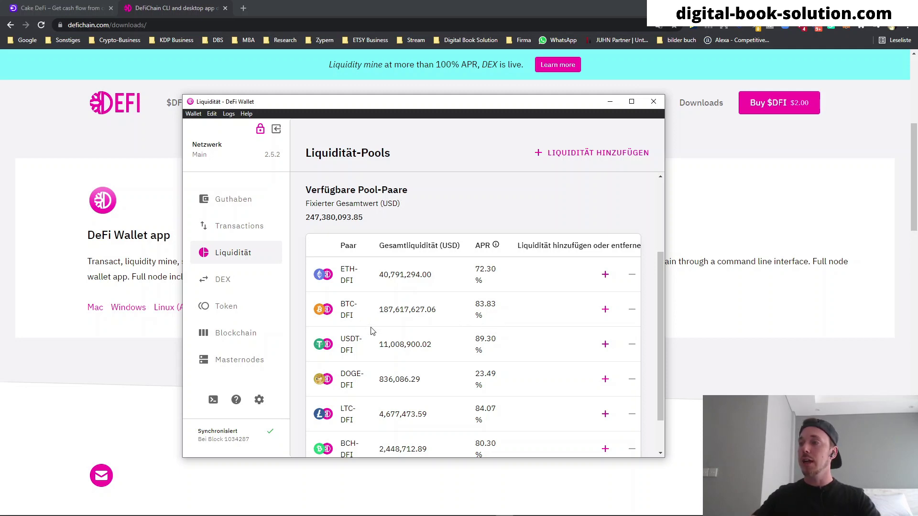
left_click_drag(372, 103, 405, 104)
- Compare Cake DeFi's Liquidity Mining pools (BTC-DFI 72.8% APR) with the DeFi Wallet pool list
left_click(79, 4)
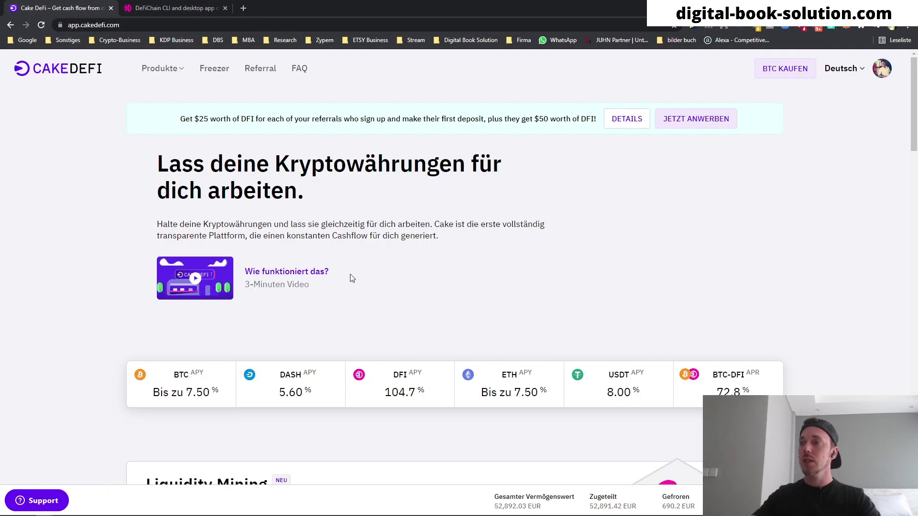
scroll(401, 286, "down", 10)
scroll(393, 285, "up", 2)
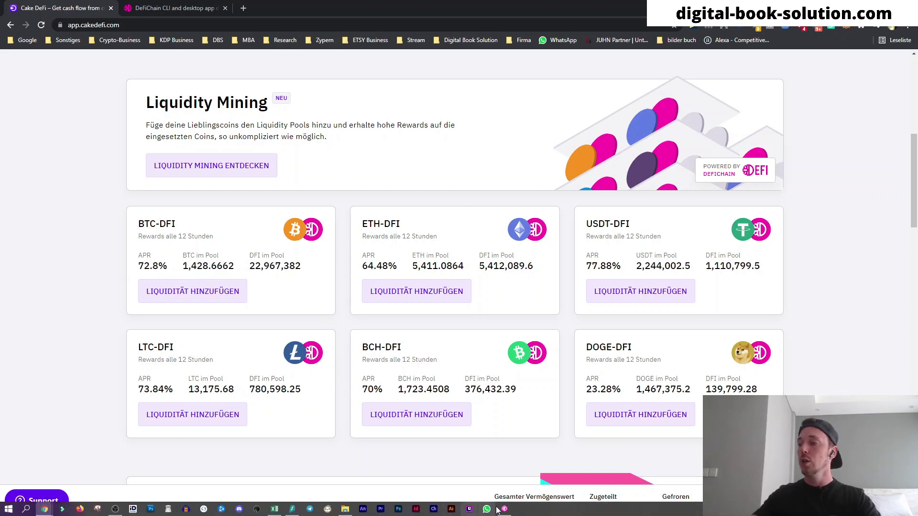
left_click(483, 510)
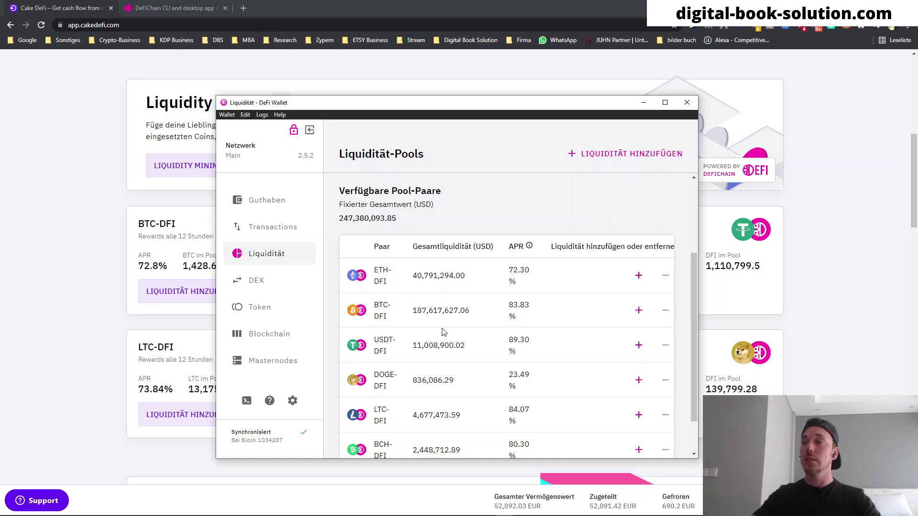
- Scroll through the Liquidität-Pools table, then return to Guthaben showing DFI and all tokens at 0.00000000
scroll(466, 337, "down", 1)
scroll(497, 407, "up", 1)
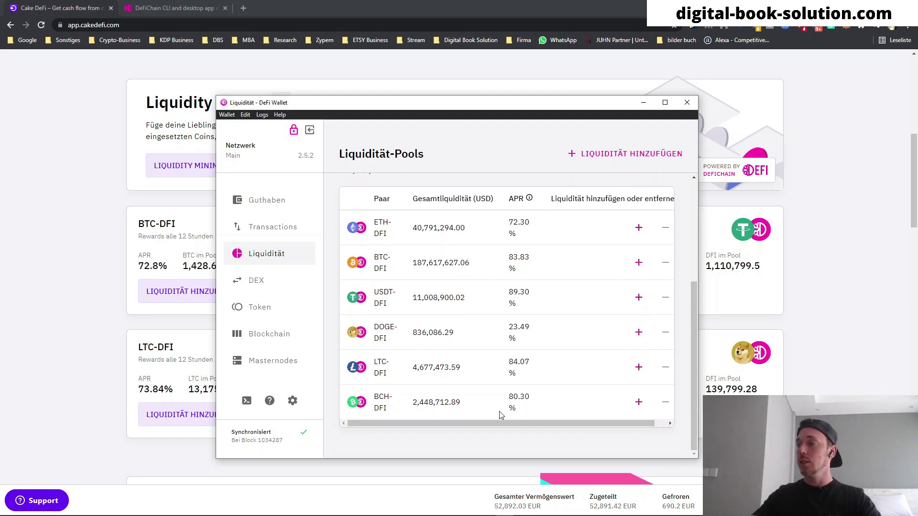
scroll(489, 373, "down", 1)
scroll(479, 368, "up", 2)
scroll(460, 334, "down", 4)
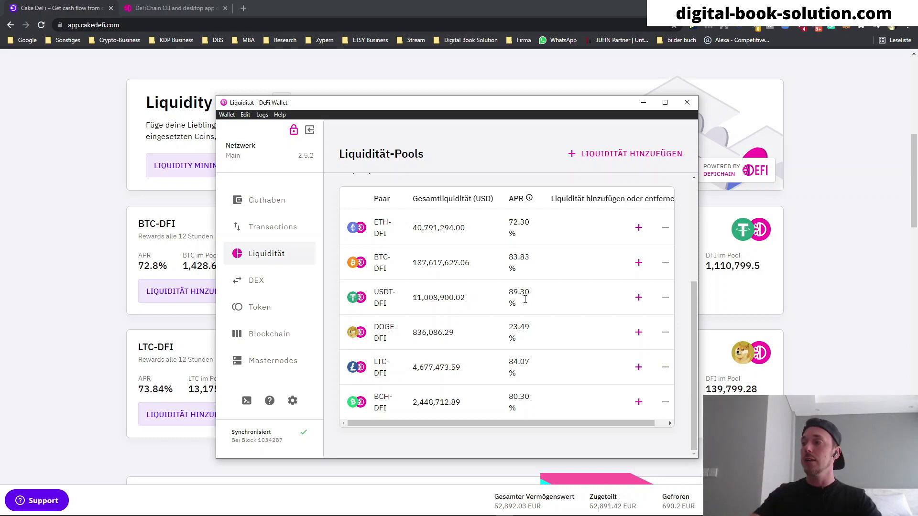
scroll(519, 378, "up", 1)
scroll(520, 378, "up", 3)
scroll(514, 330, "down", 4)
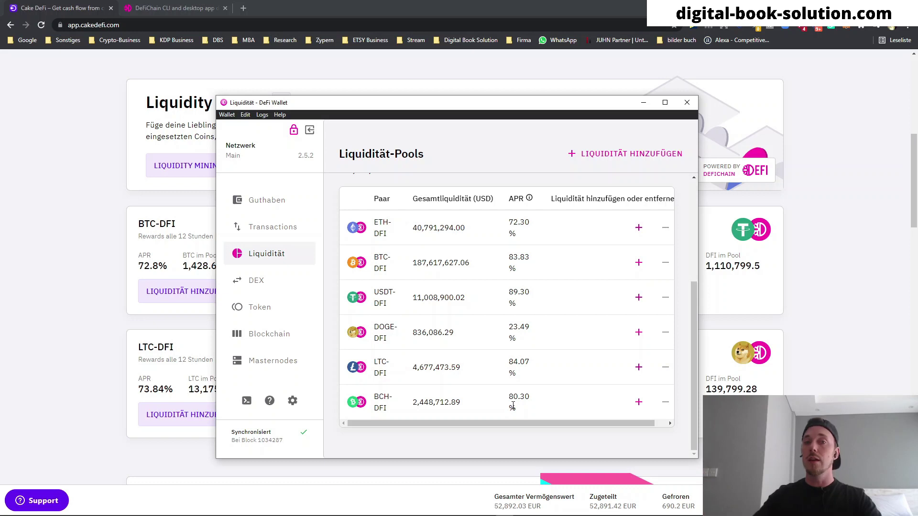
scroll(453, 330, "up", 2)
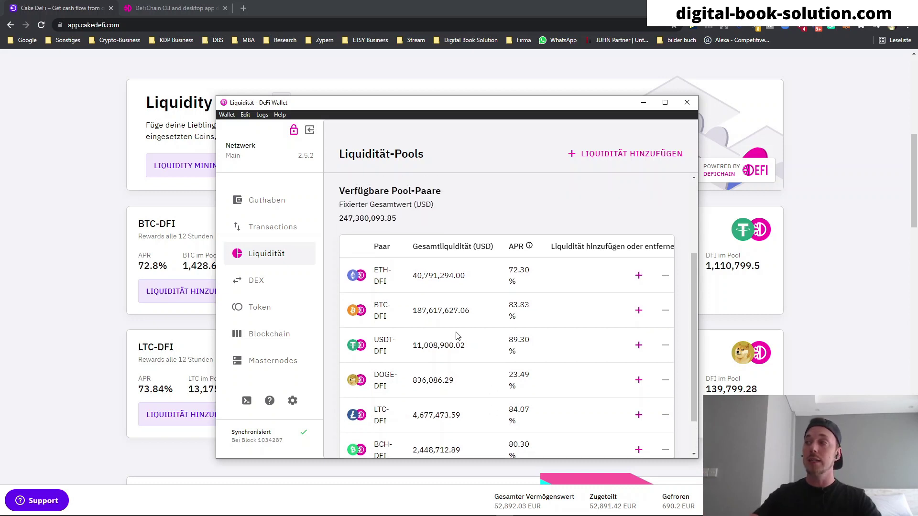
scroll(455, 331, "down", 2)
scroll(458, 334, "up", 5)
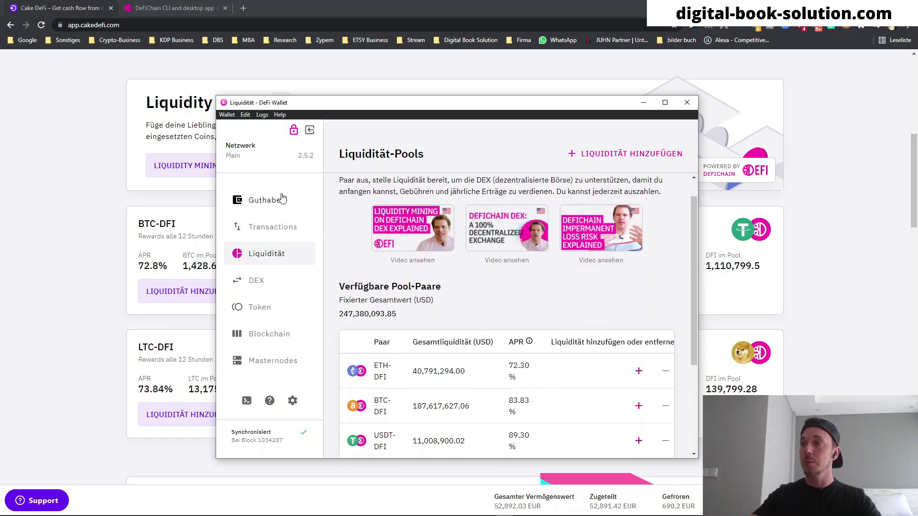
left_click(267, 200)
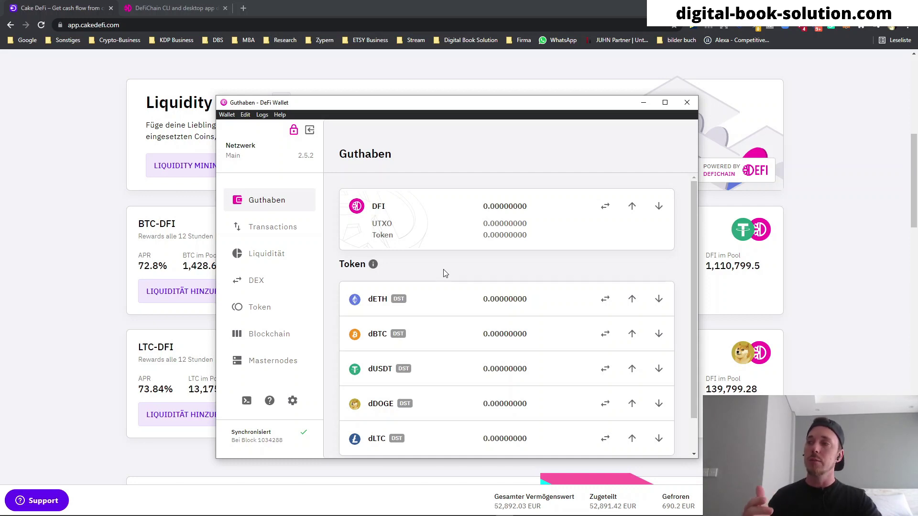
scroll(444, 273, "down", 2)
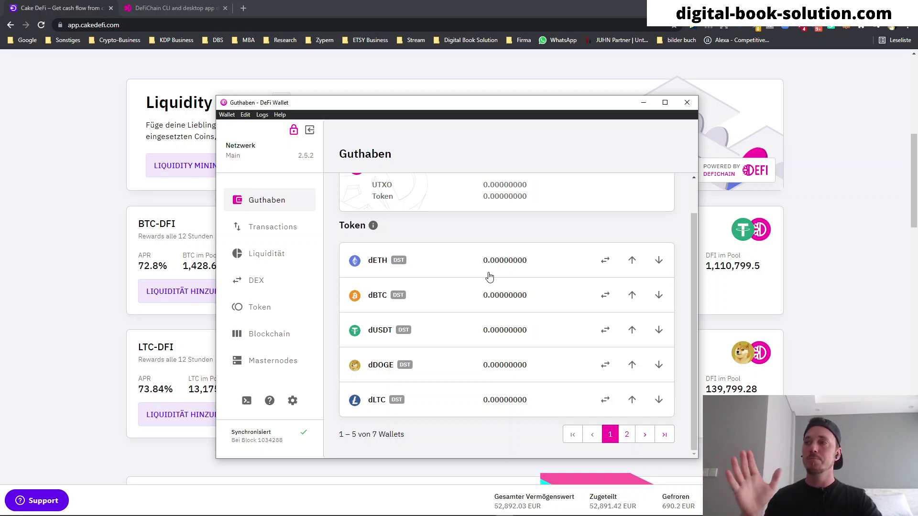
scroll(446, 332, "up", 2)
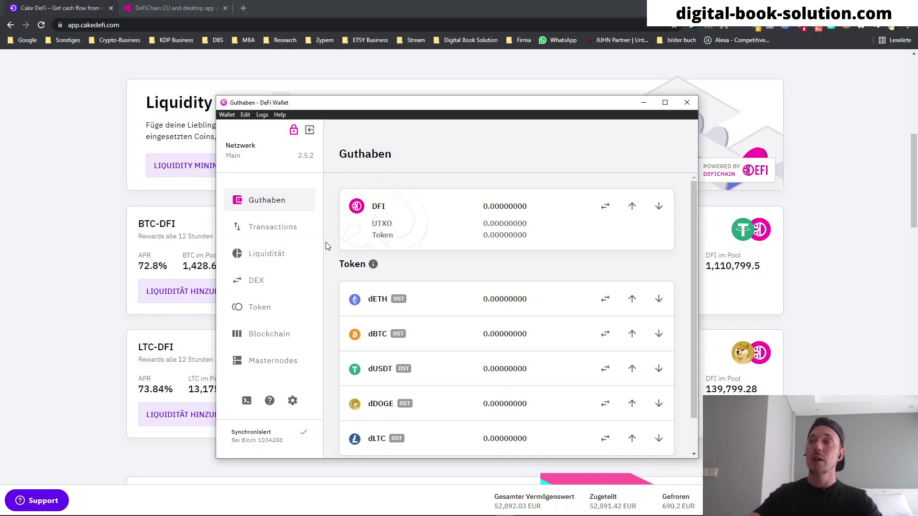
left_click(279, 251)
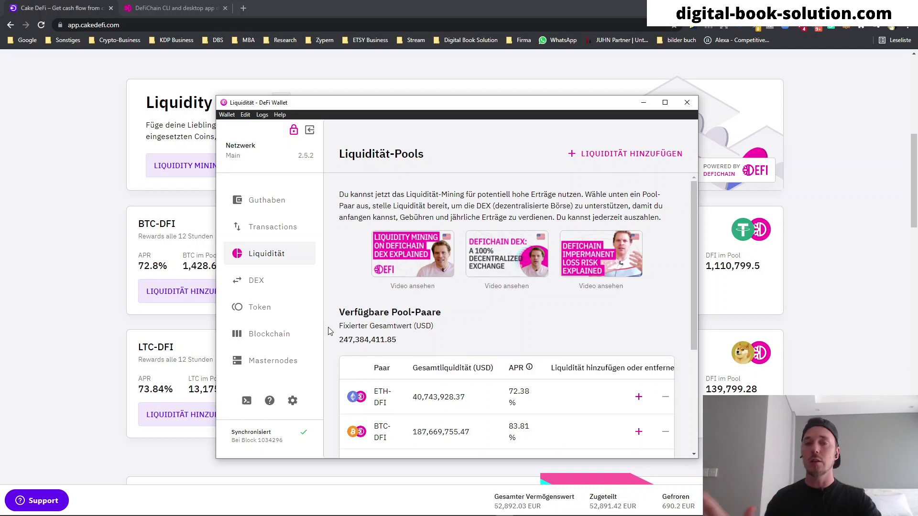
left_click(274, 200)
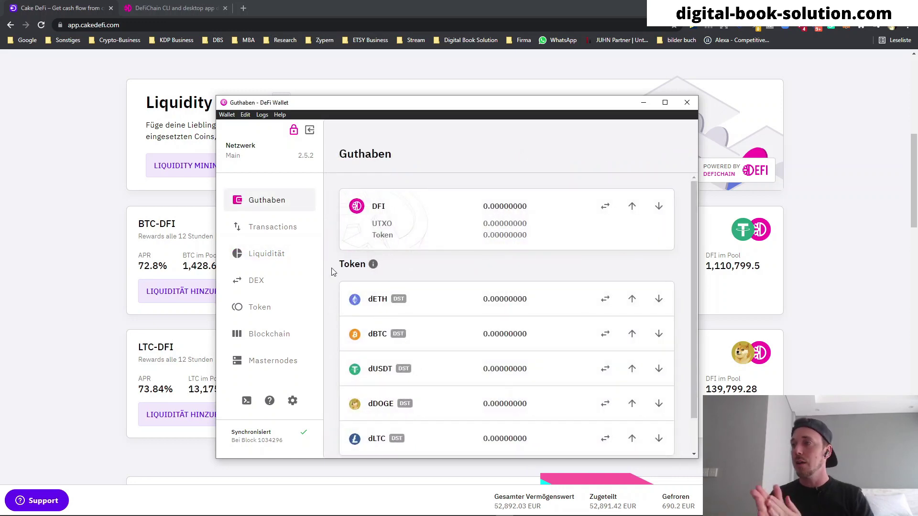